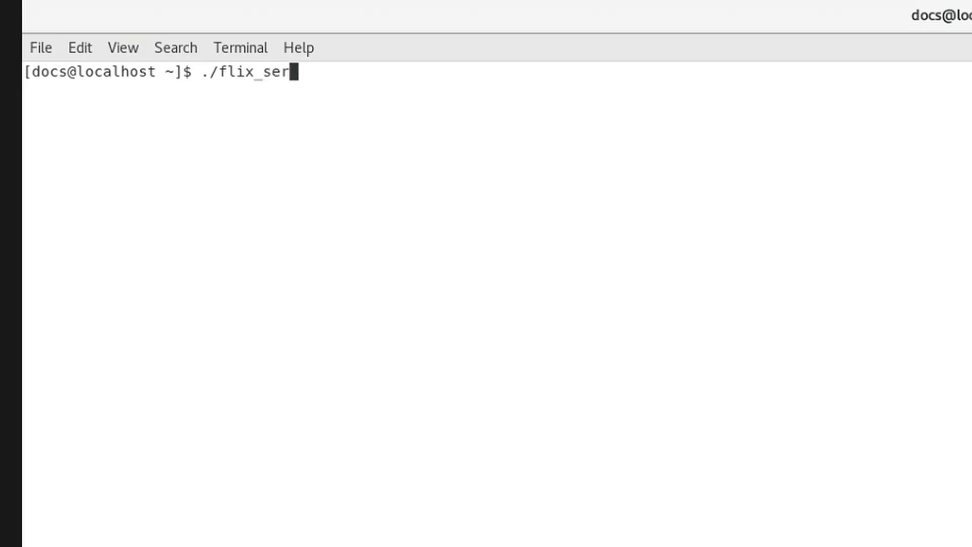
Run the flix_server command, then preview a storyboard PNG from assets and close it.
type("ver")
key("Return")
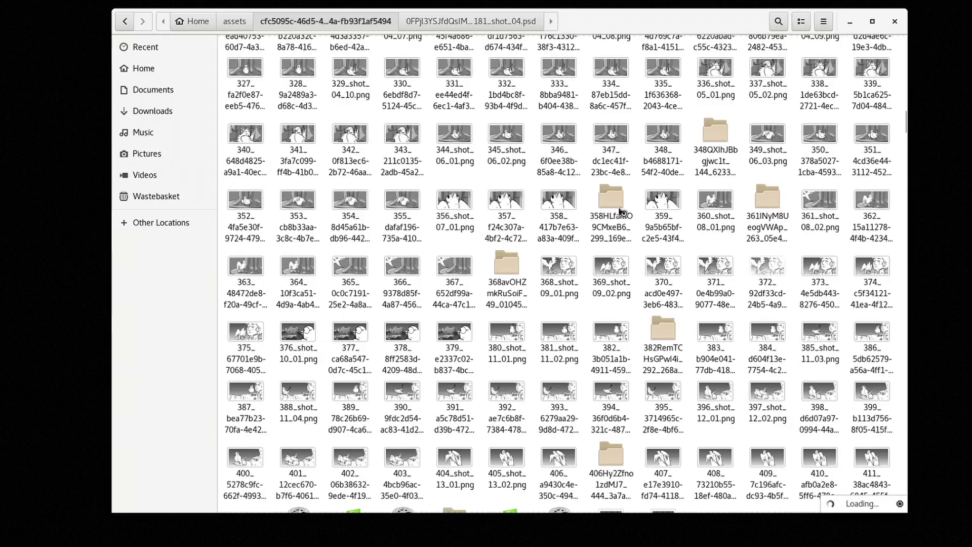
double_click(559, 205)
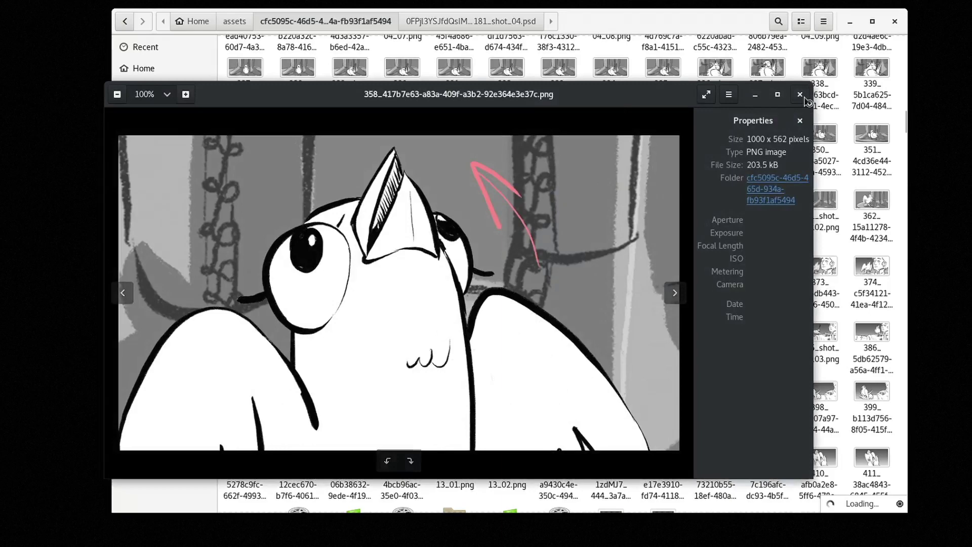
left_click(800, 95)
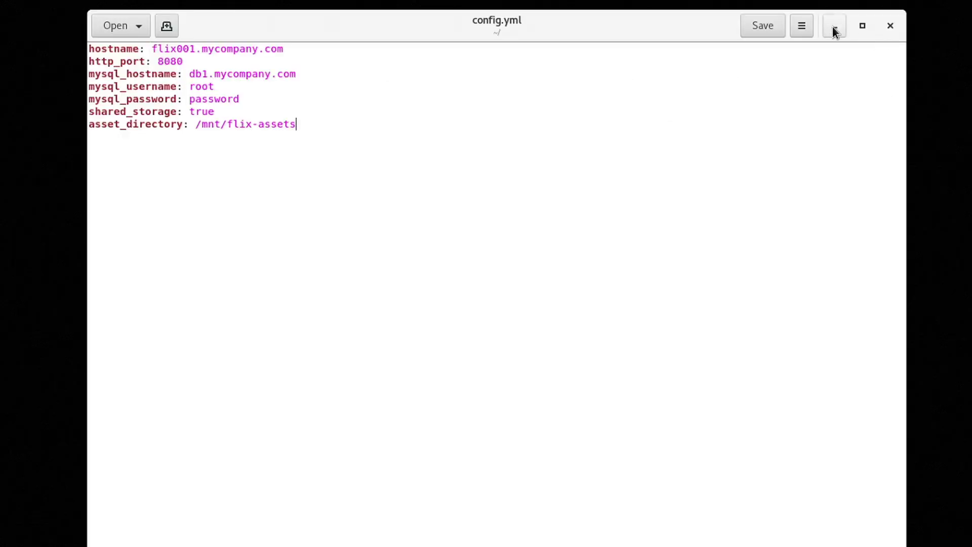
Minimize config.yml and open the MySQL Community Server download page, choosing the operating system.
left_click(833, 28)
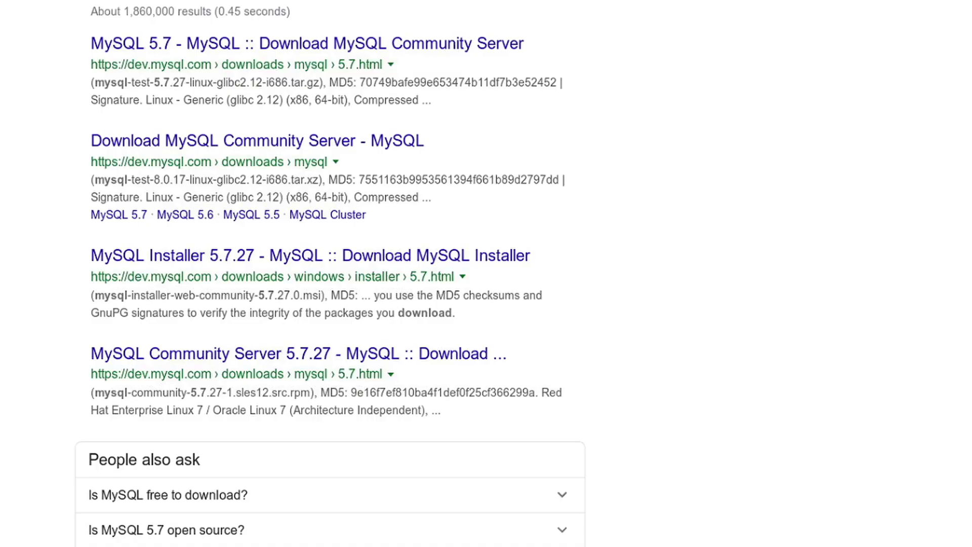
left_click(438, 46)
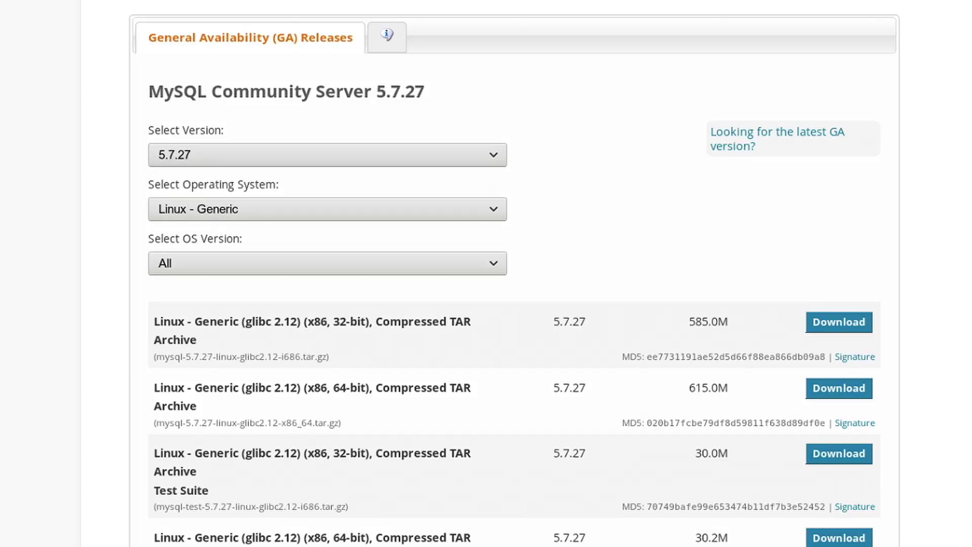
left_click(499, 208)
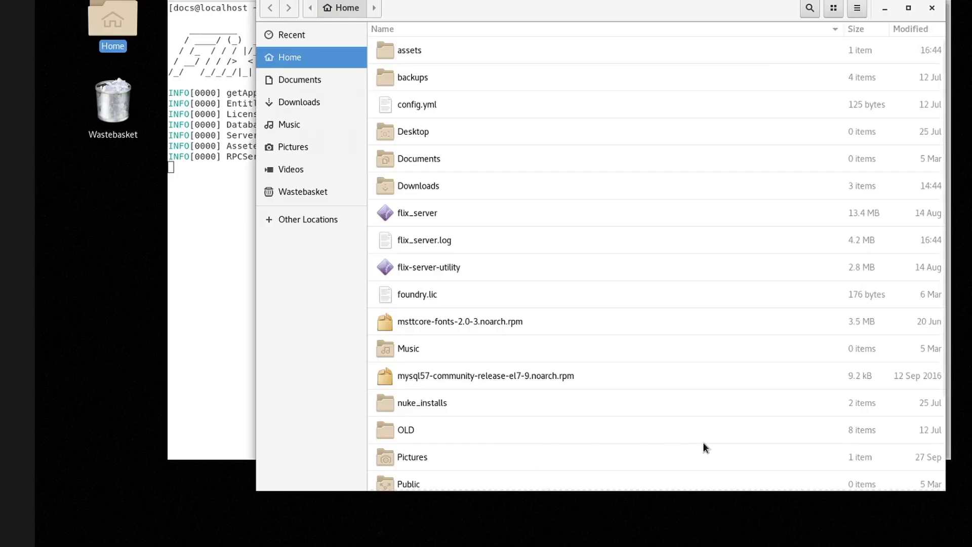
Open config.yml from the Home folder in the text editor.
left_click(477, 105)
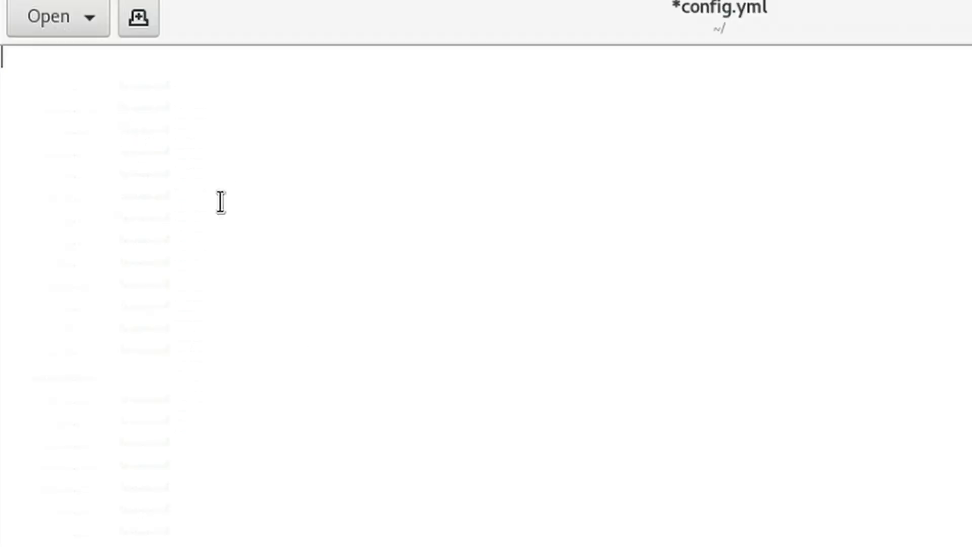
Add mysql_hostname db1.mycompany.com, mysql_username root, the MySQL password and shared_storage: true lines.
key("Return")
type("mysql_hostname: db1.mycompany.com")
key("Return")
type("mysql_username: root")
key("Return")
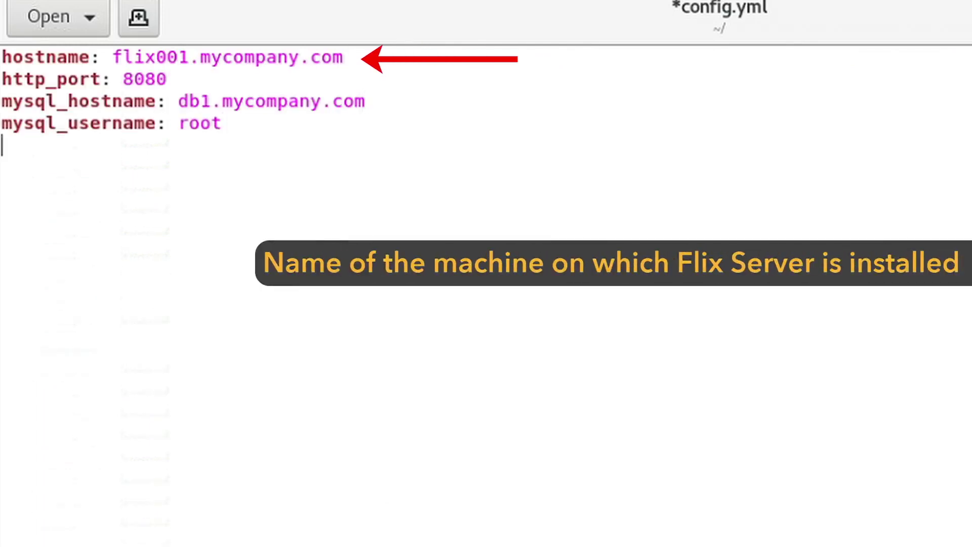
type("mysql_password: password")
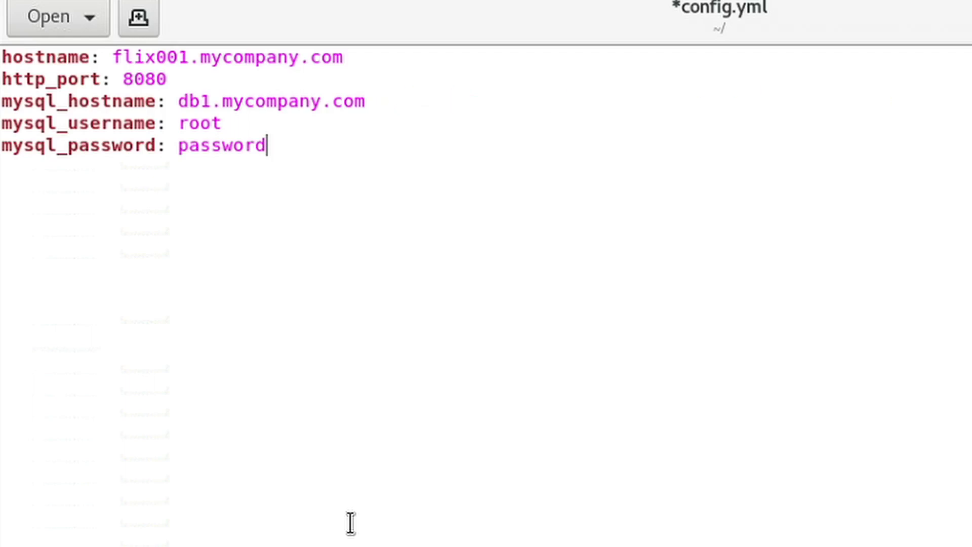
key("ctrl+v")
type("asset_directory: /mnt/flix-assets")
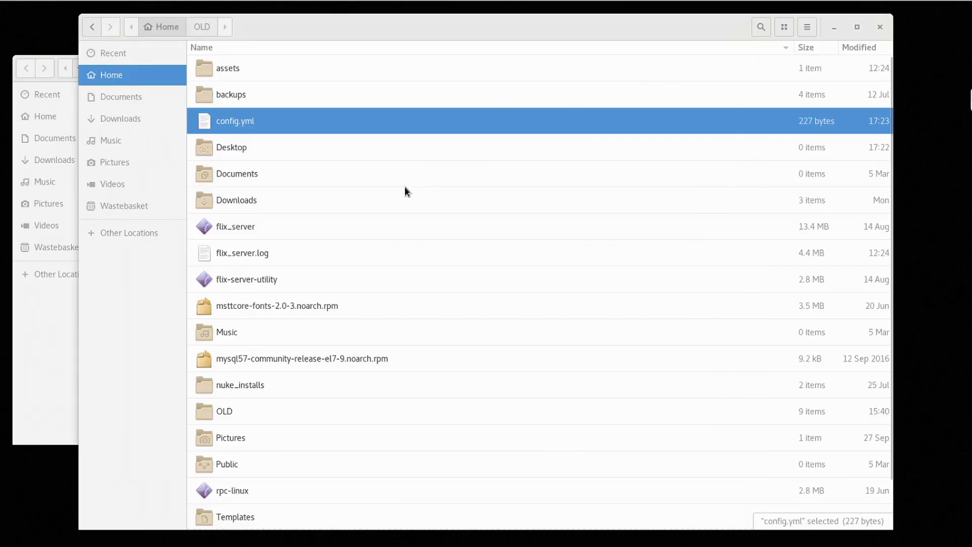
Select flix_server, then open the desktop Licences folder and its Flix 6 subfolder.
left_click(367, 226)
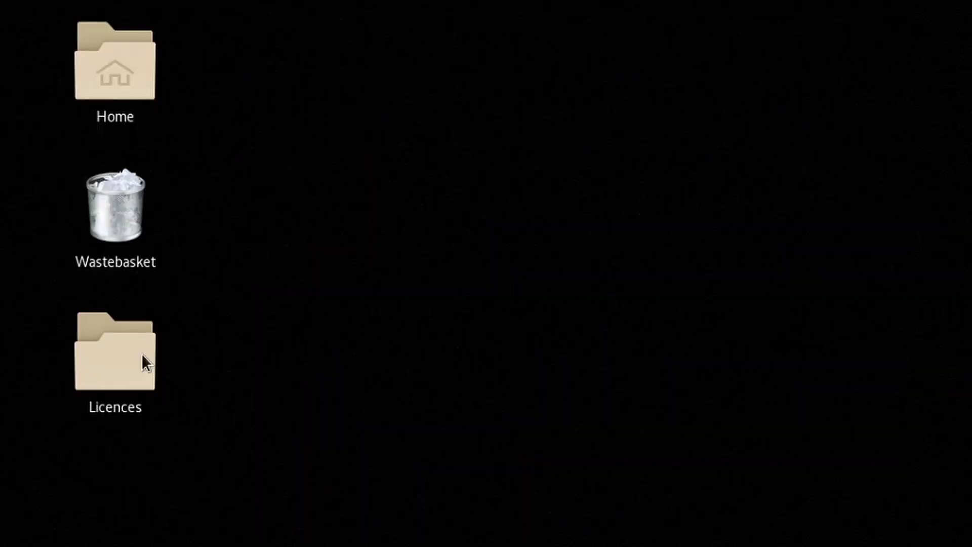
left_click(137, 362)
double_click(139, 375)
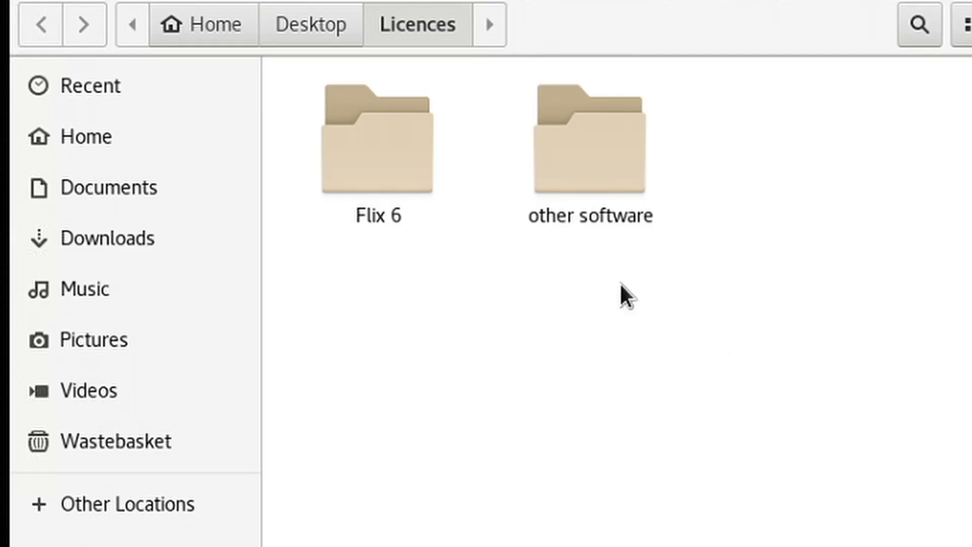
double_click(414, 171)
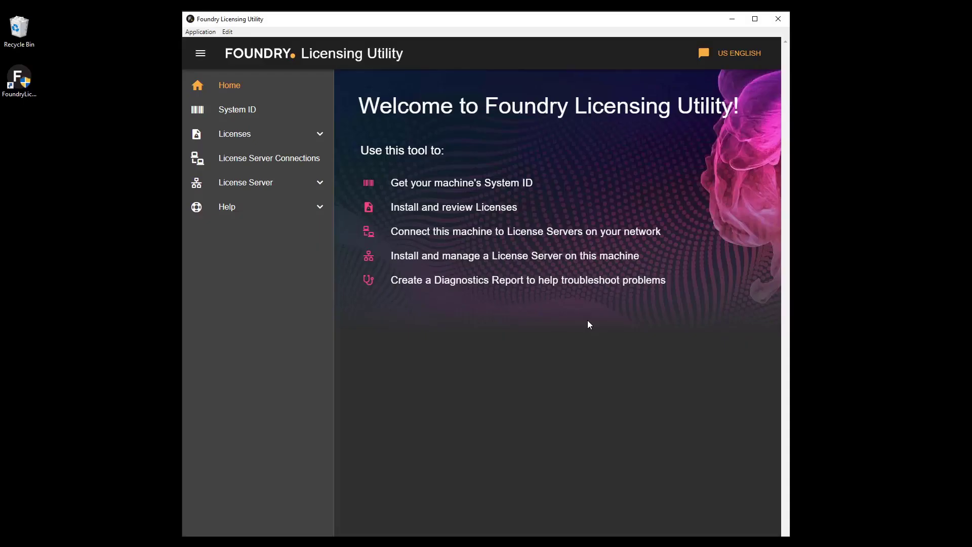
Browse the Licenses, License Server Connections and Help pages, then select the System ID for copying.
left_click(288, 115)
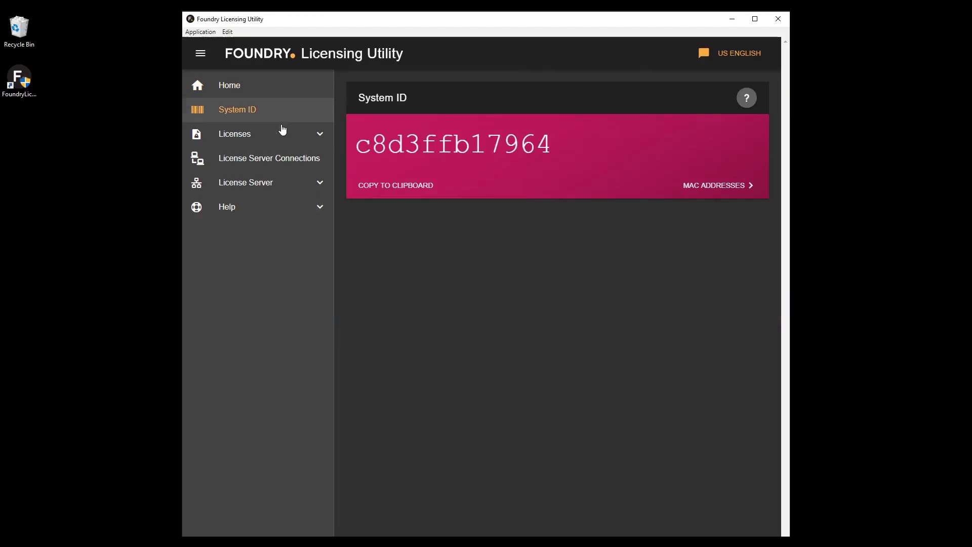
left_click(282, 135)
left_click(299, 209)
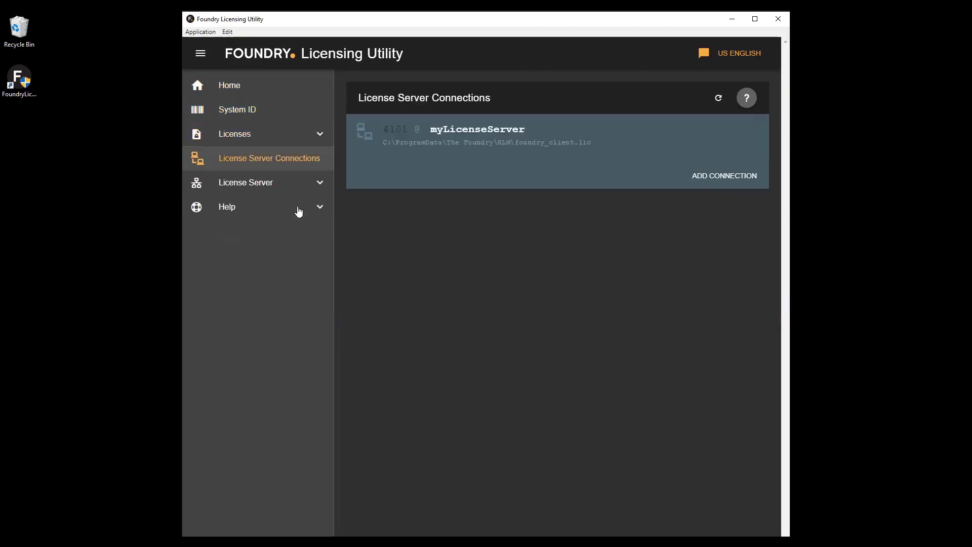
left_click(293, 188)
left_click(264, 279)
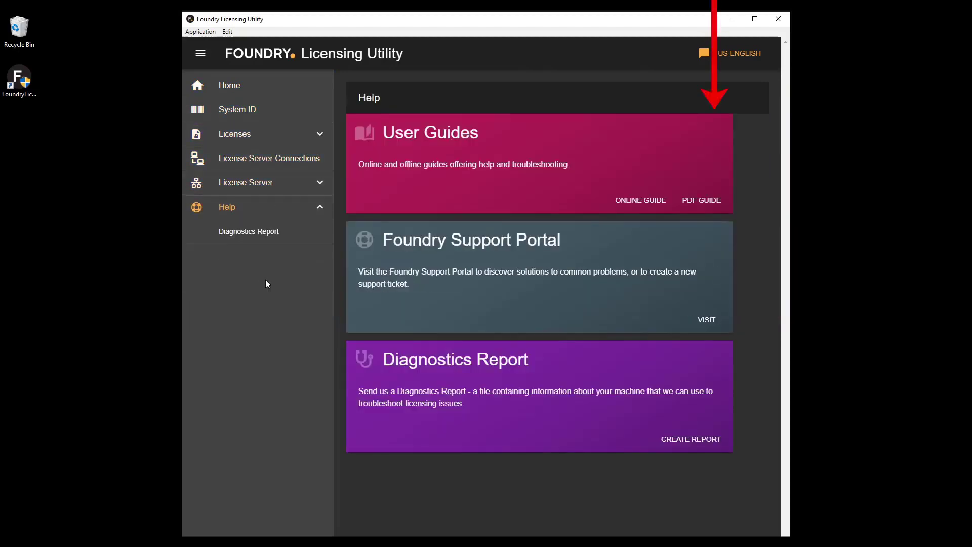
left_click(278, 115)
double_click(454, 143)
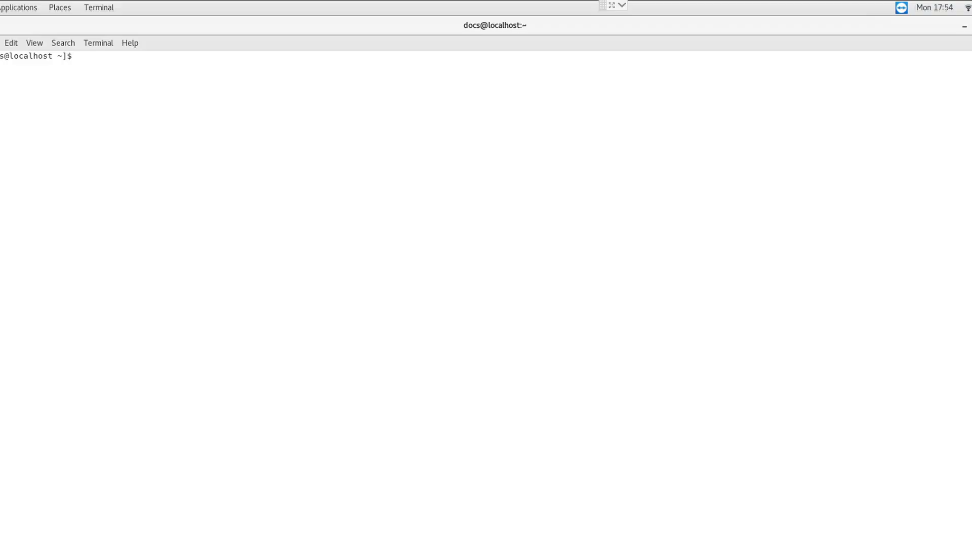
Start ./flix_server and highlight port 1234 on its Server Endpoint log line.
type("./fli")
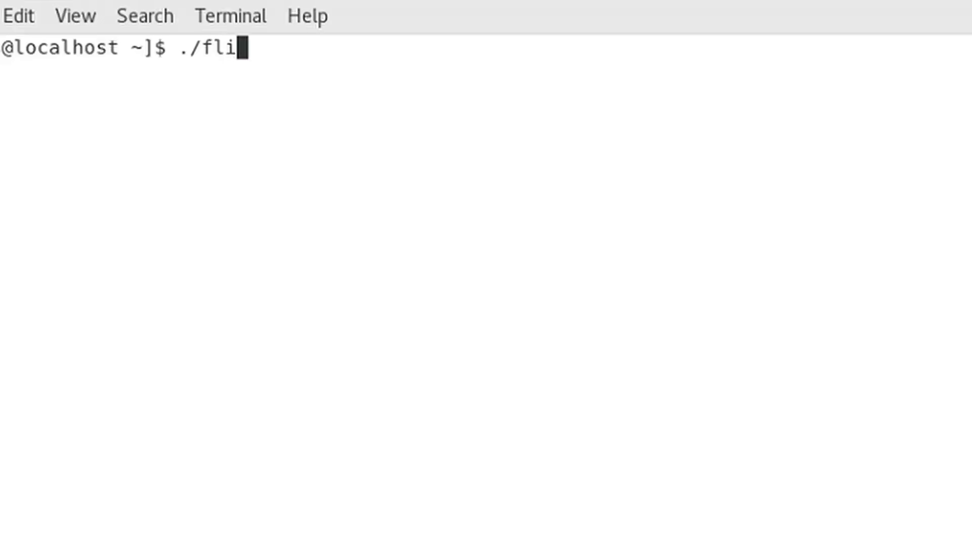
type("x_server")
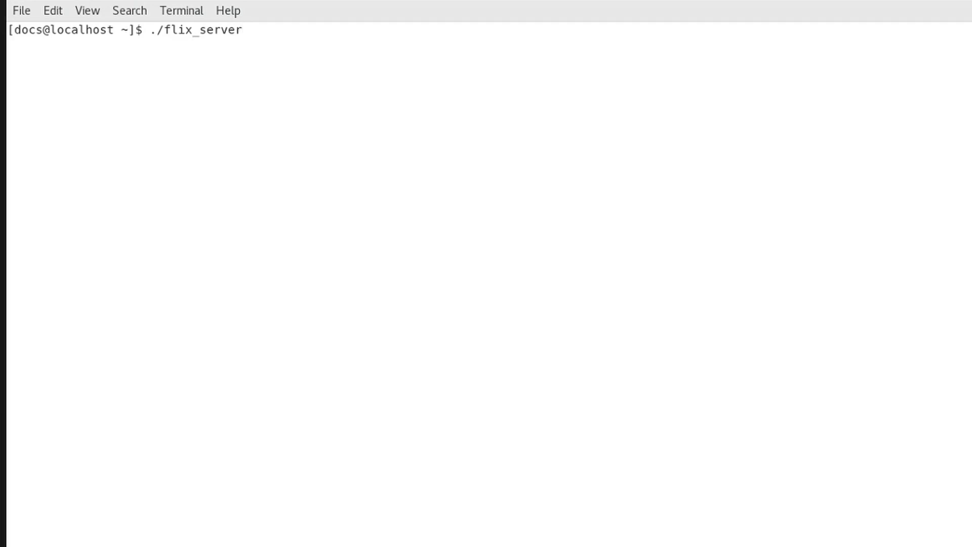
key("Return")
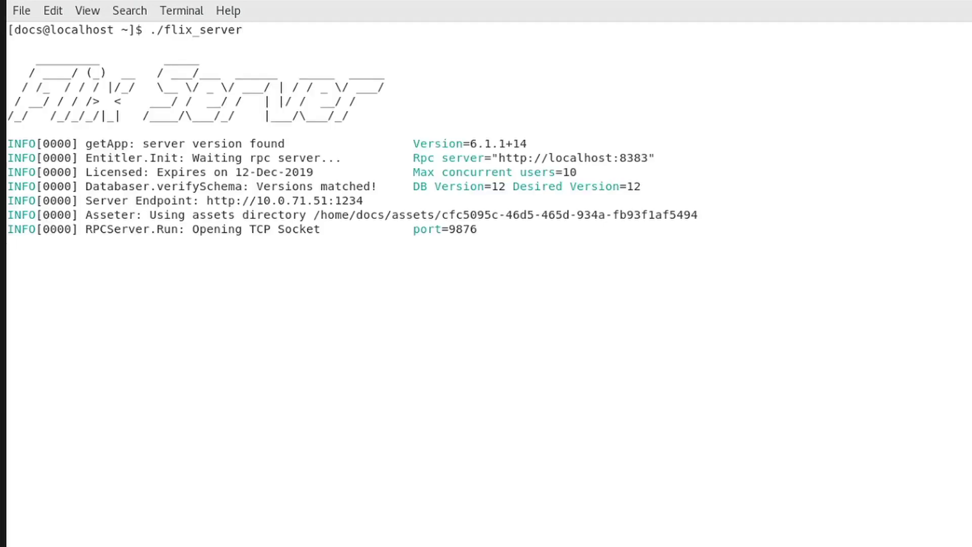
left_click_drag(375, 201, 340, 200)
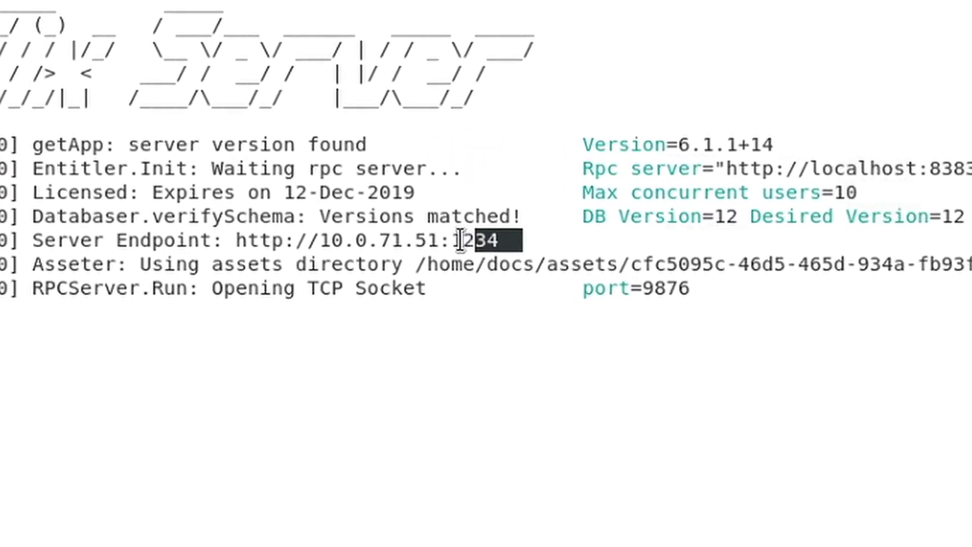
left_click_drag(460, 240, 452, 240)
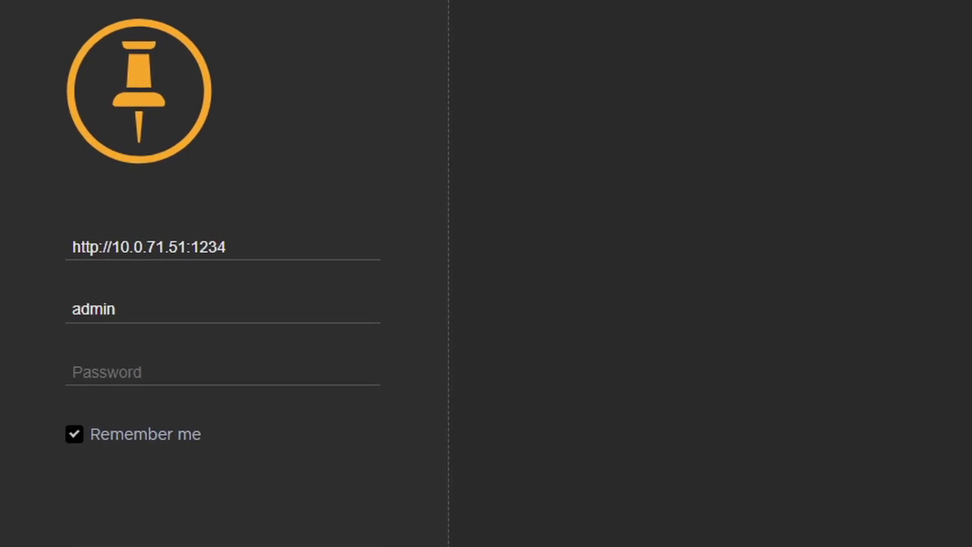
Change the server address port to 8080 and enter the account password in the login form.
key("shift+Right")
key("shift+Right")
key("shift+Right")
key("shift+Right")
key("shift+Right")
key("shift+Right")
key("shift+Right")
key("shift+Right")
key("shift+Right")
key("shift+Right")
key("shift+Right")
key("shift+Right")
key("shift+Right")
key("shift+Right")
key("shift+Right")
key("shift+Right")
key("shift+Right")
key("shift+Right")
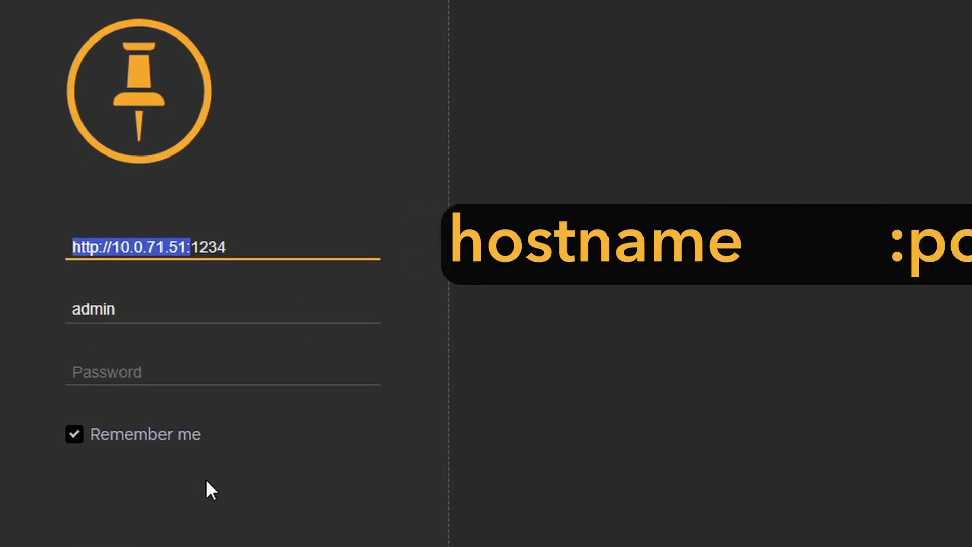
key("shift+Right")
key("shift+Right")
key("shift+Right")
key("shift+Right")
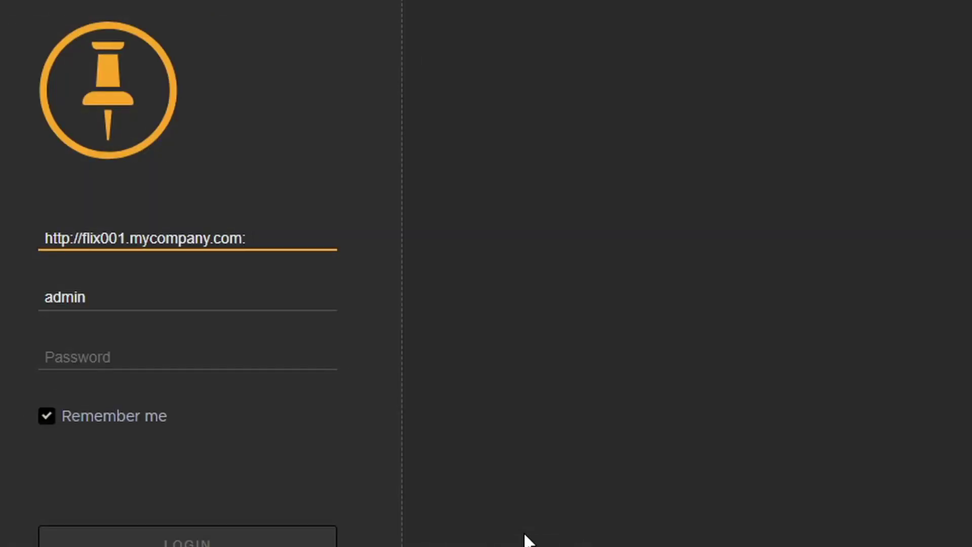
type("8080")
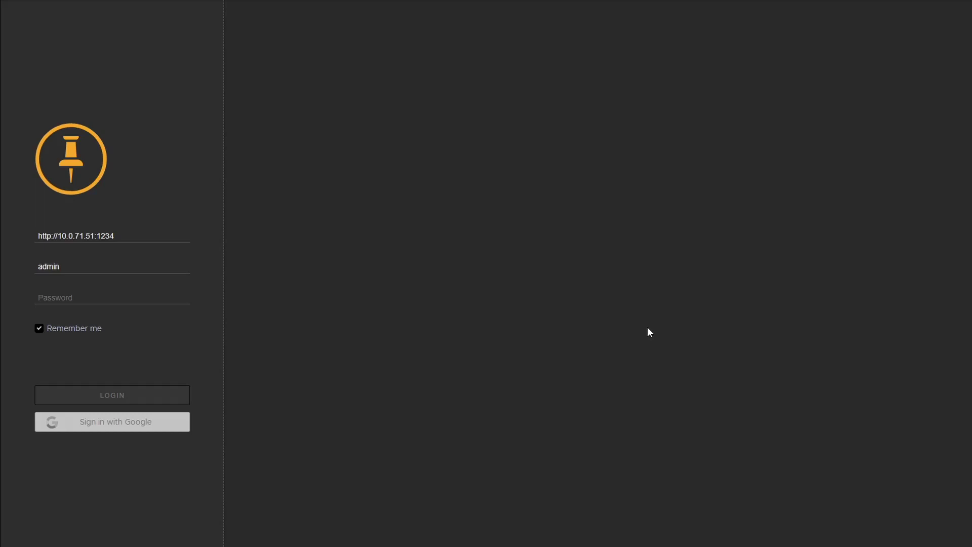
left_click(101, 297)
type("admin")
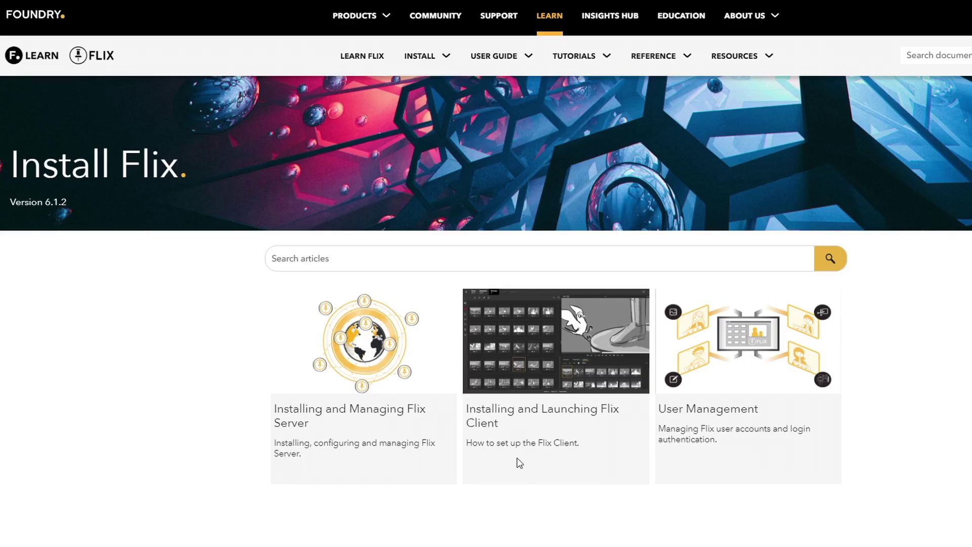
Open the User Management article and scroll through its LDAP and OAuth sections.
left_click(757, 397)
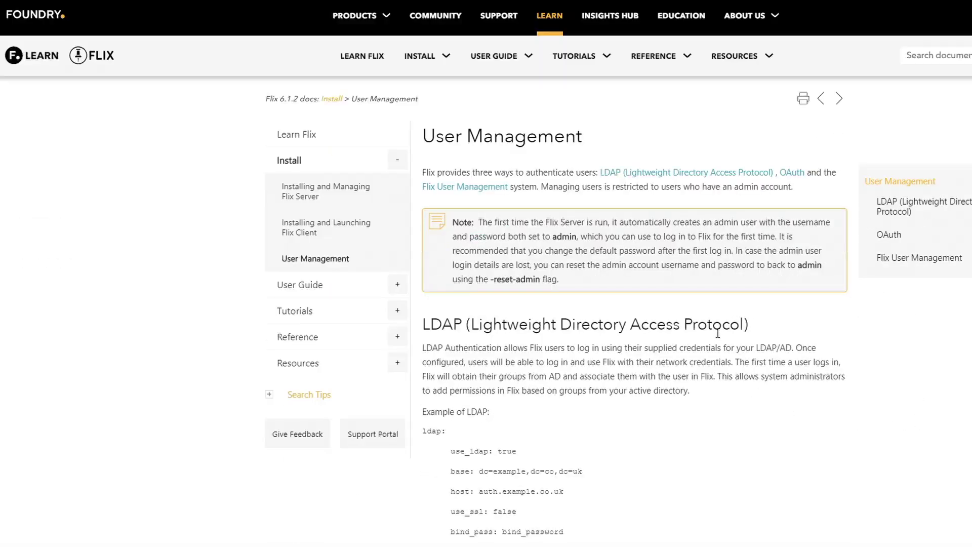
scroll(718, 333, "down", 8)
scroll(630, 291, "down", 10)
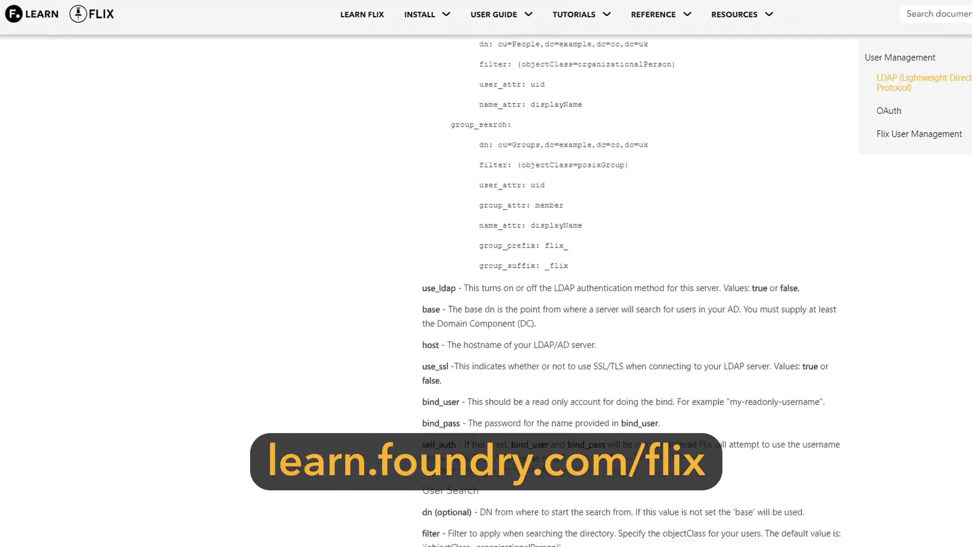
scroll(630, 291, "down", 3)
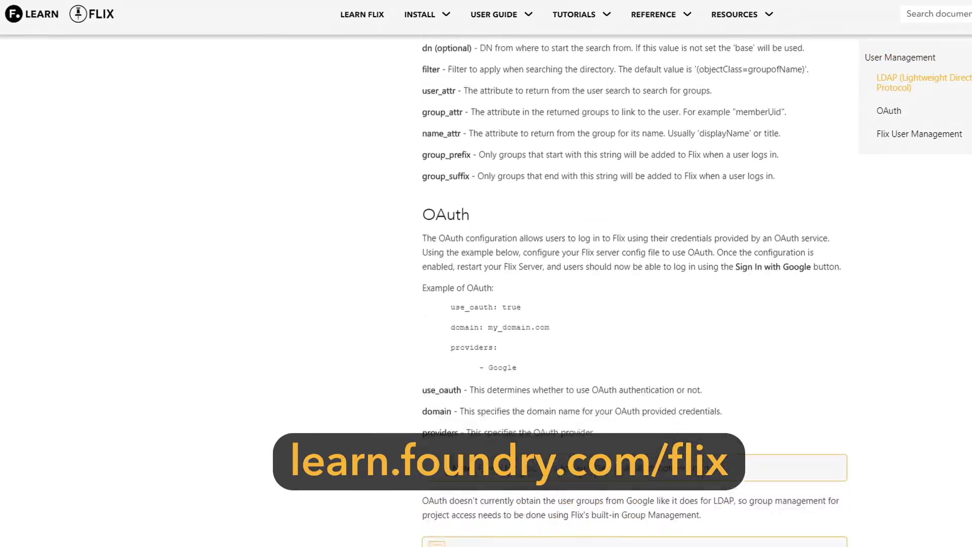